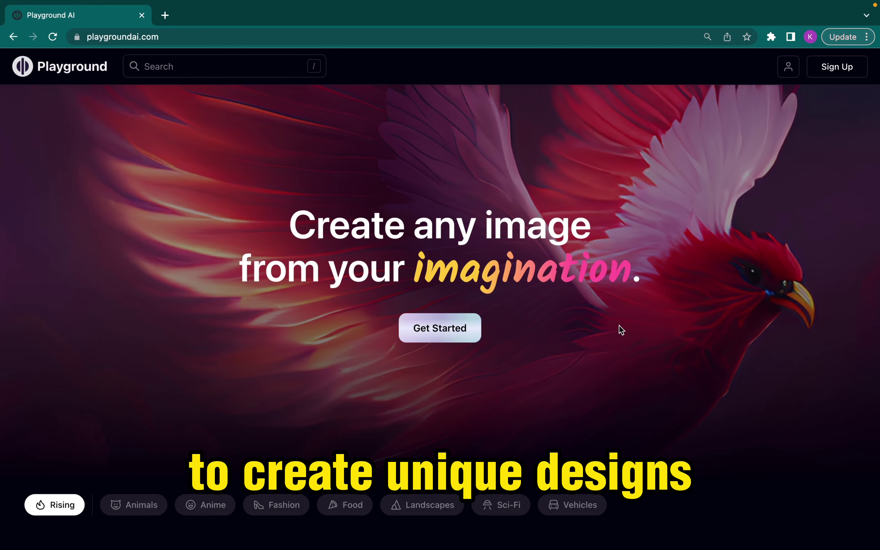
pyautogui.scroll(-4, 619, 324)
pyautogui.scroll(-2, 620, 329)
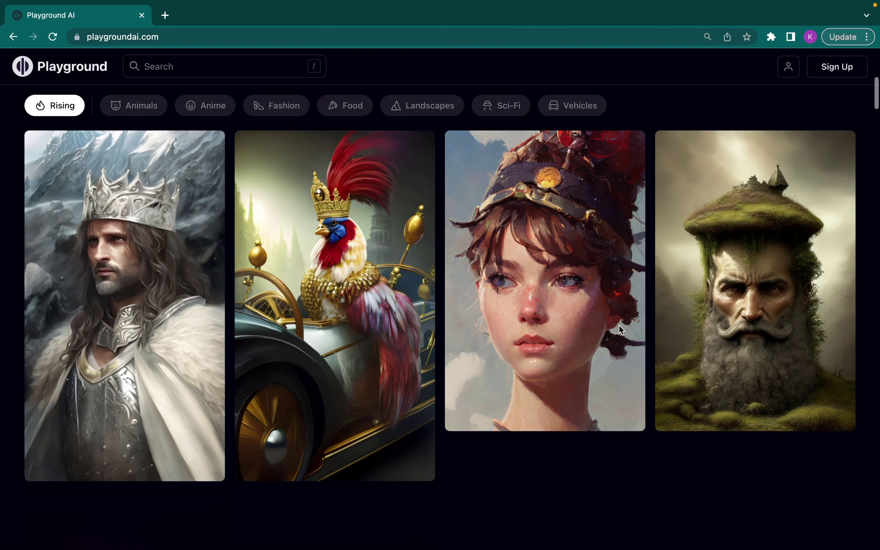
pyautogui.scroll(-3, 736, 298)
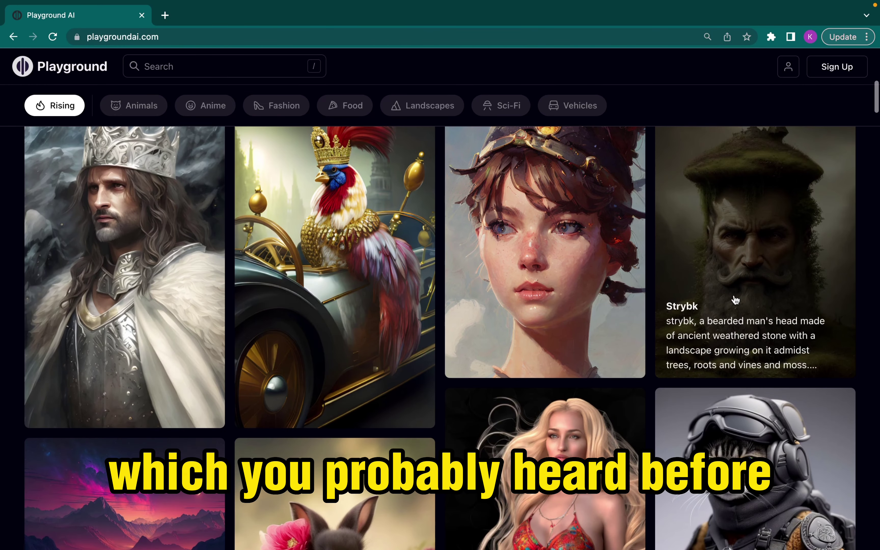
pyautogui.scroll(-5, 878, 236)
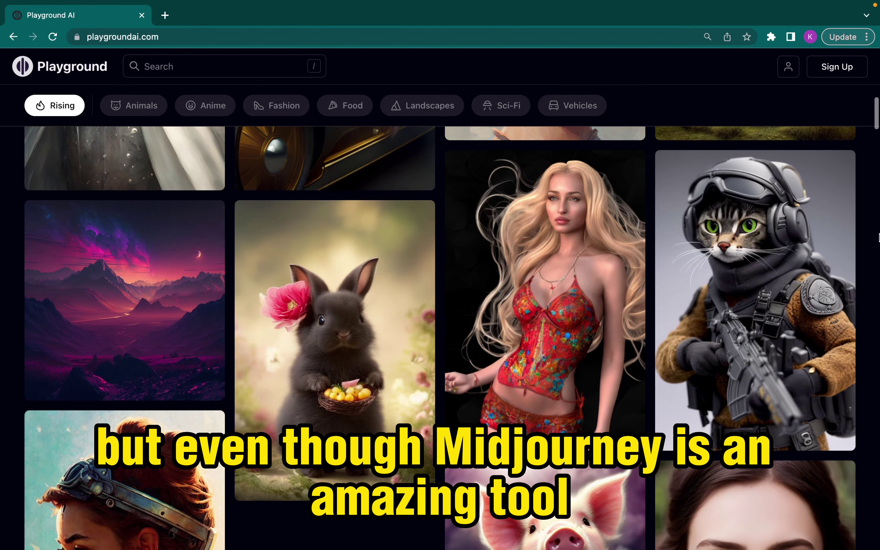
pyautogui.scroll(-5, 878, 236)
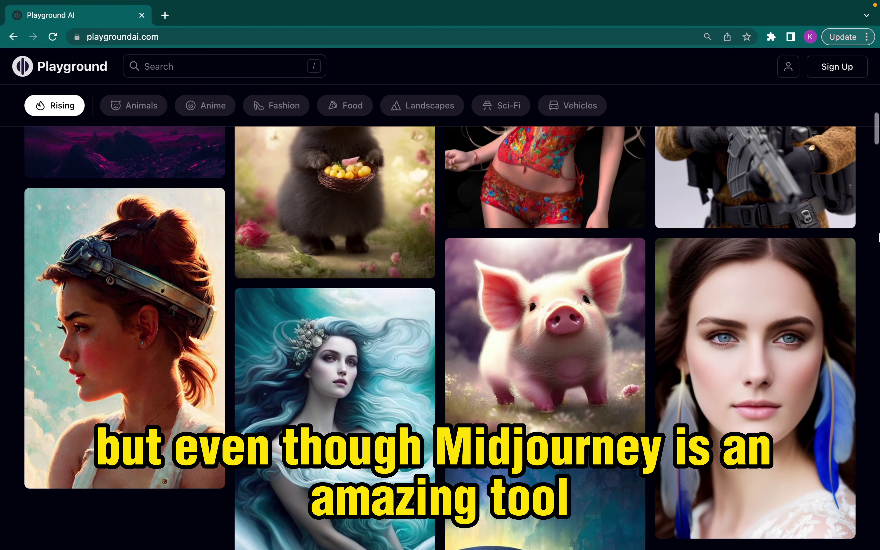
pyautogui.scroll(-5, 878, 237)
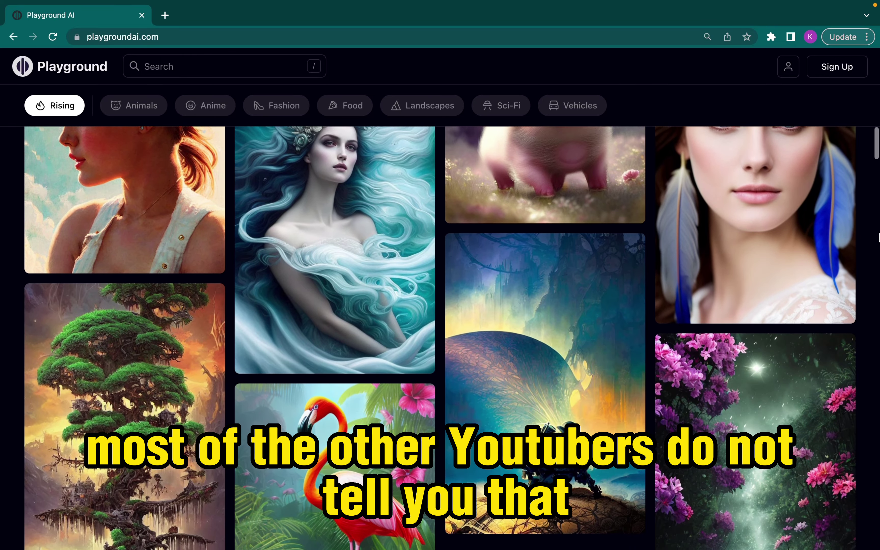
pyautogui.scroll(-5, 878, 237)
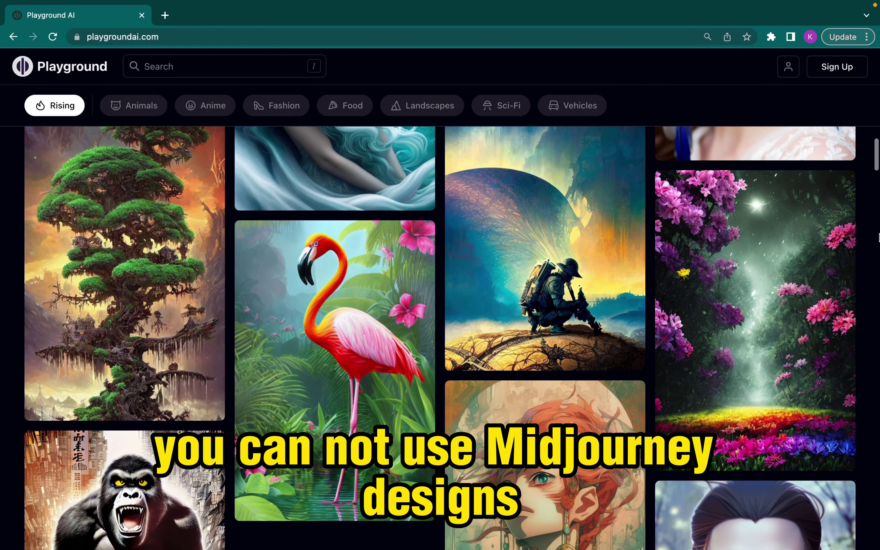
pyautogui.scroll(-5, 878, 237)
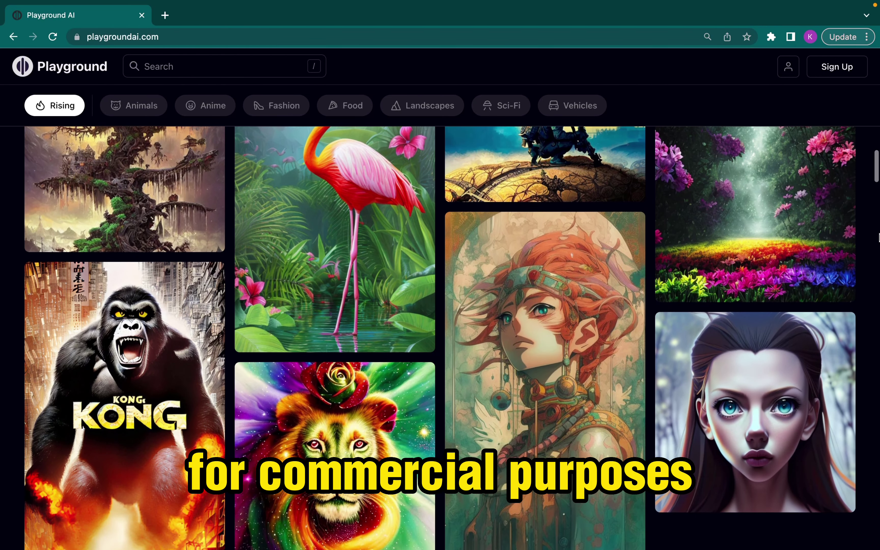
pyautogui.scroll(-5, 878, 237)
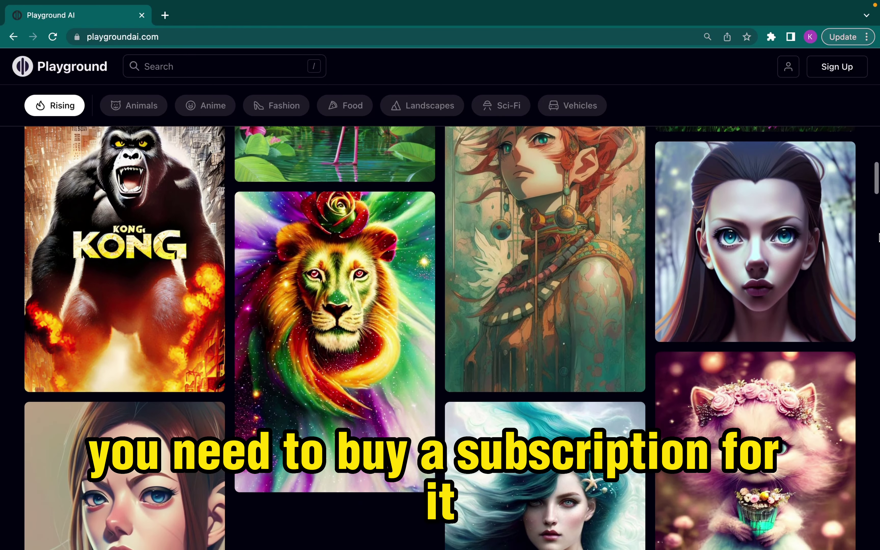
pyautogui.scroll(-4, 878, 237)
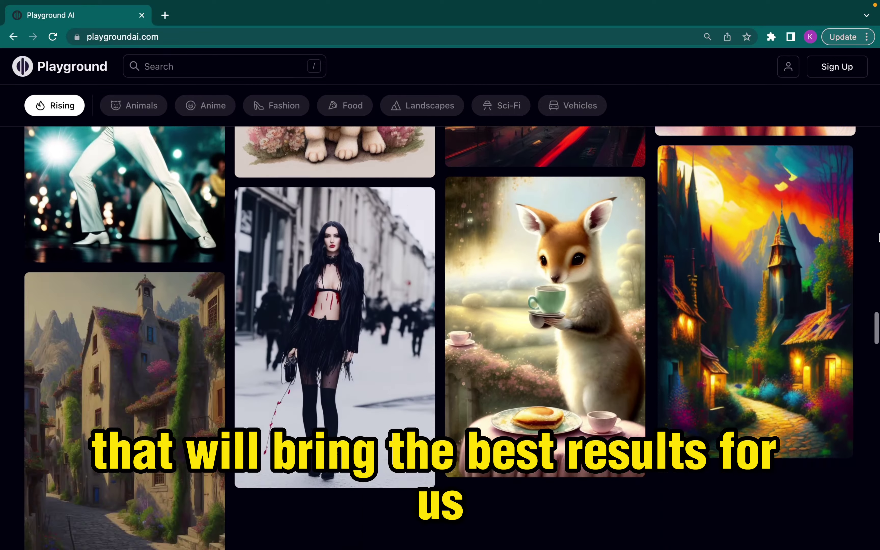
pyautogui.scroll(-20, 878, 237)
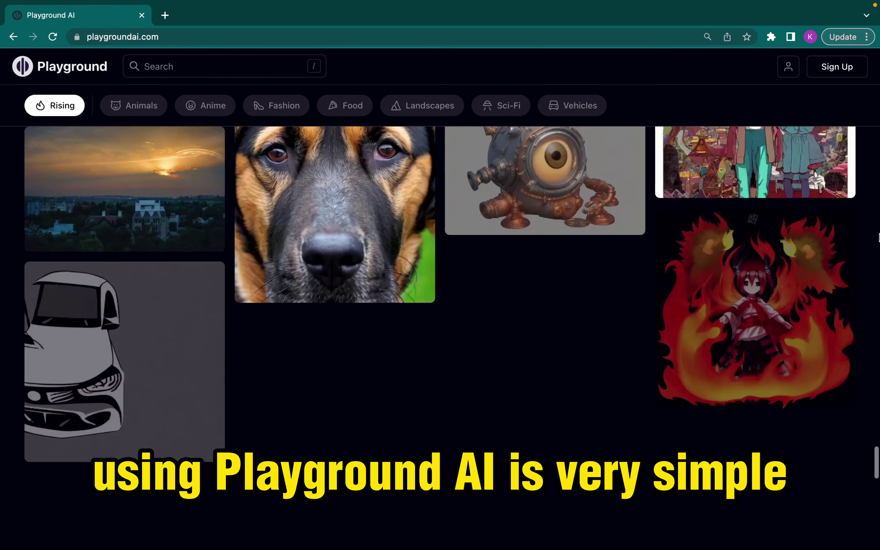
pyautogui.scroll(-20, 879, 237)
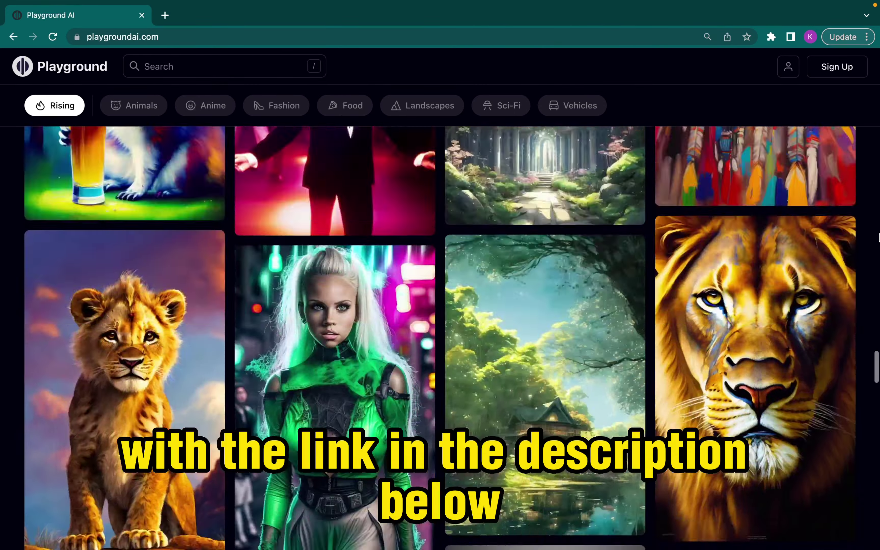
pyautogui.scroll(20, 878, 237)
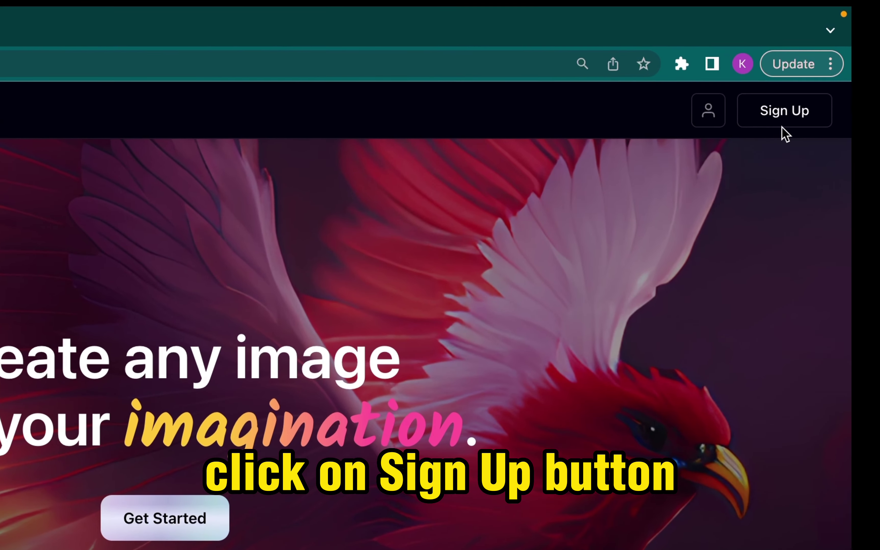
# Sign up with a Google account, then bring up the Filter style gallery on the create board
pyautogui.click(779, 120)
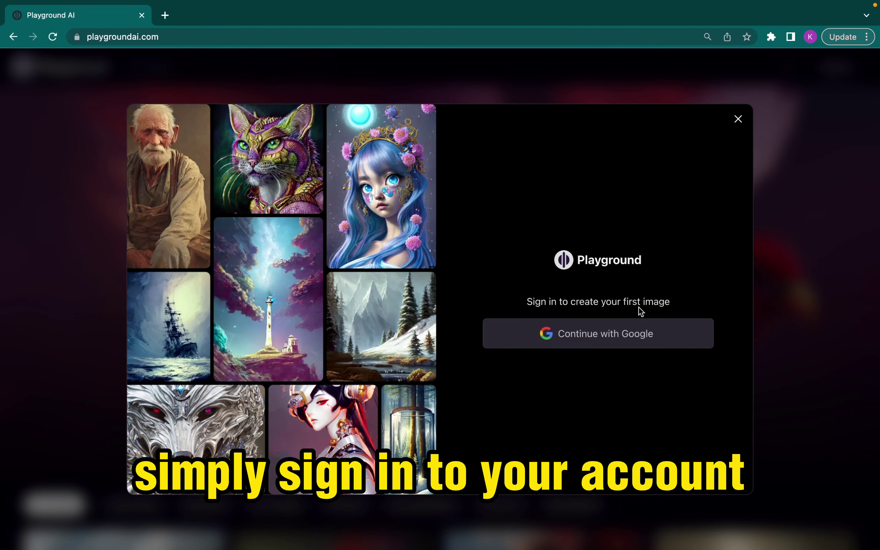
pyautogui.click(593, 333)
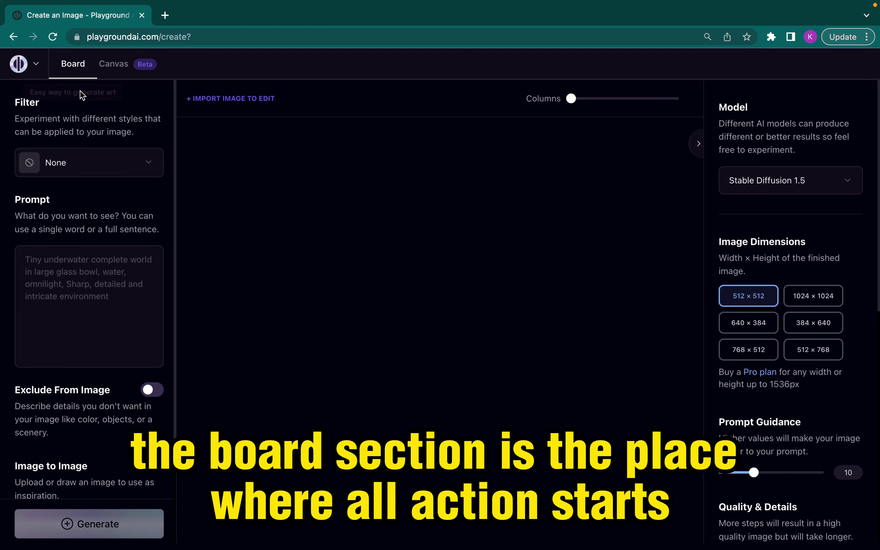
pyautogui.click(47, 265)
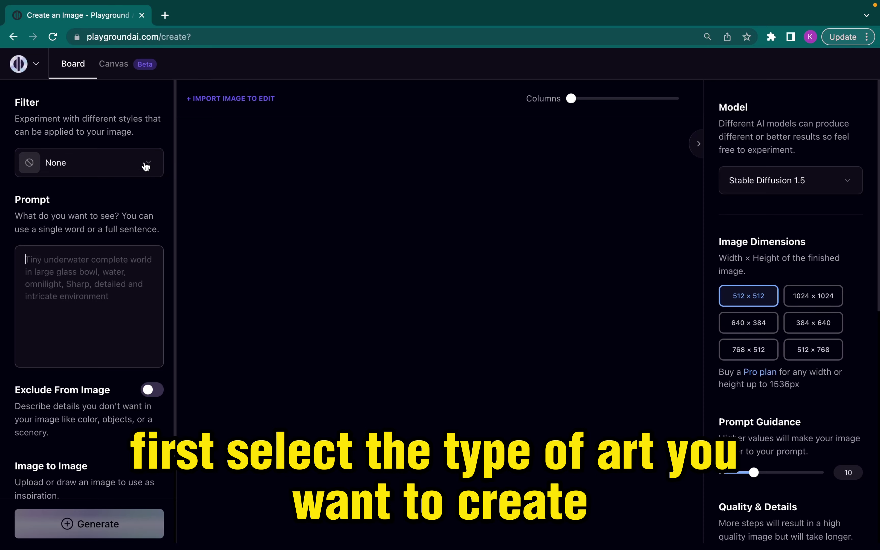
pyautogui.click(146, 167)
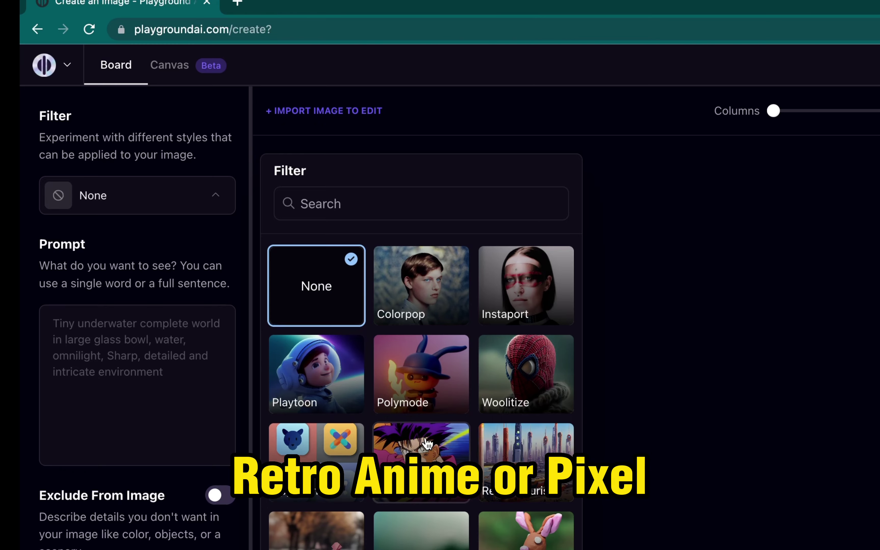
# Dismiss the filter gallery and set Prompt Guidance to 10 and Quality & Details to 50
pyautogui.scroll(-5, 500, 506)
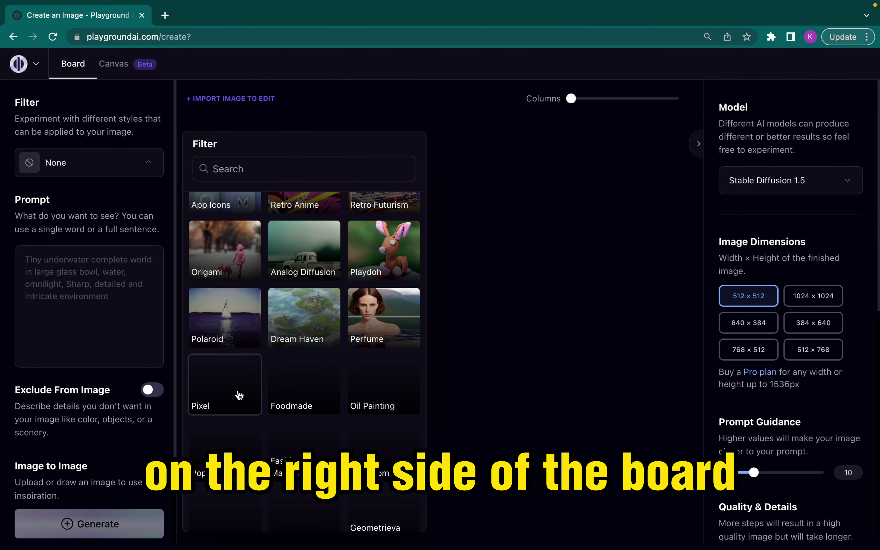
pyautogui.scroll(2, 240, 395)
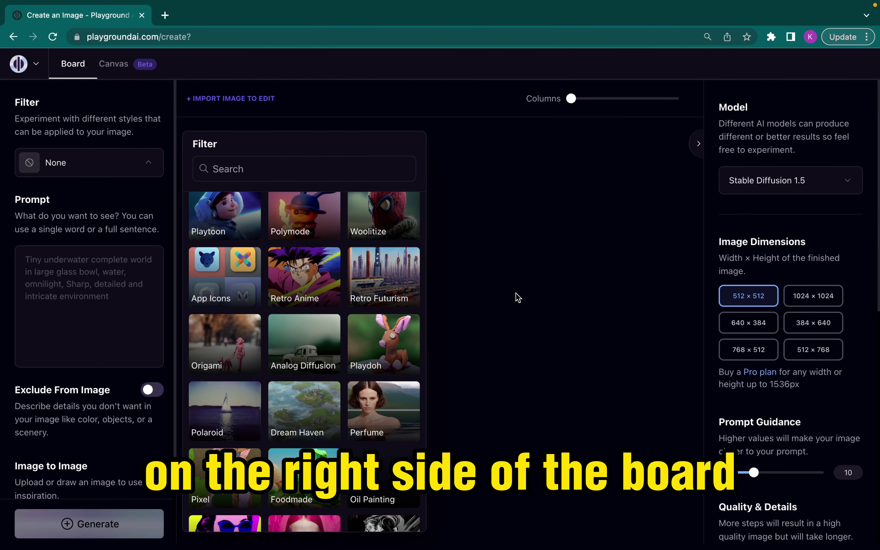
pyautogui.click(667, 261)
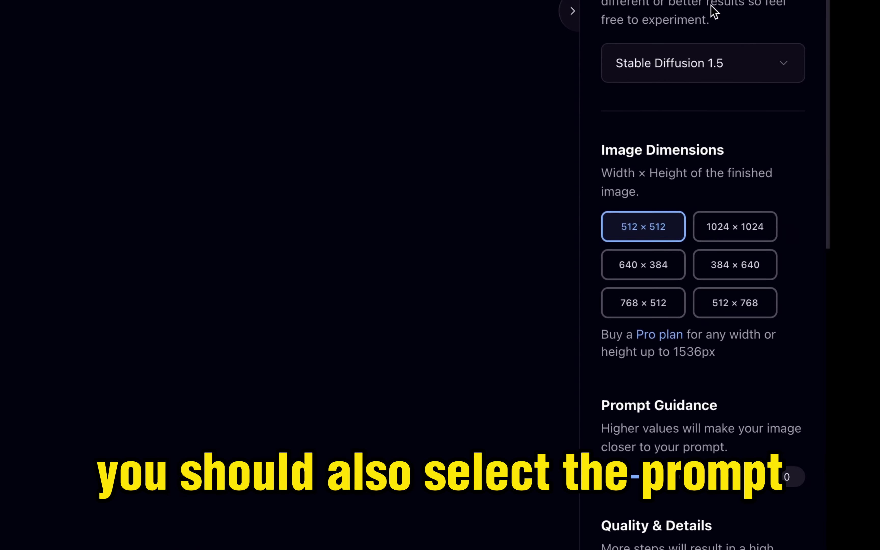
pyautogui.scroll(-5, 746, 143)
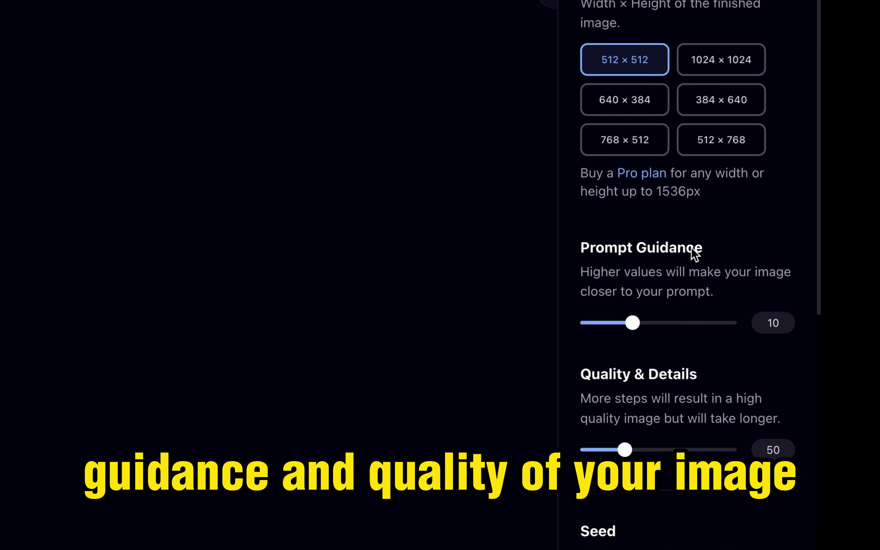
pyautogui.moveTo(635, 325); pyautogui.dragTo(628, 329)
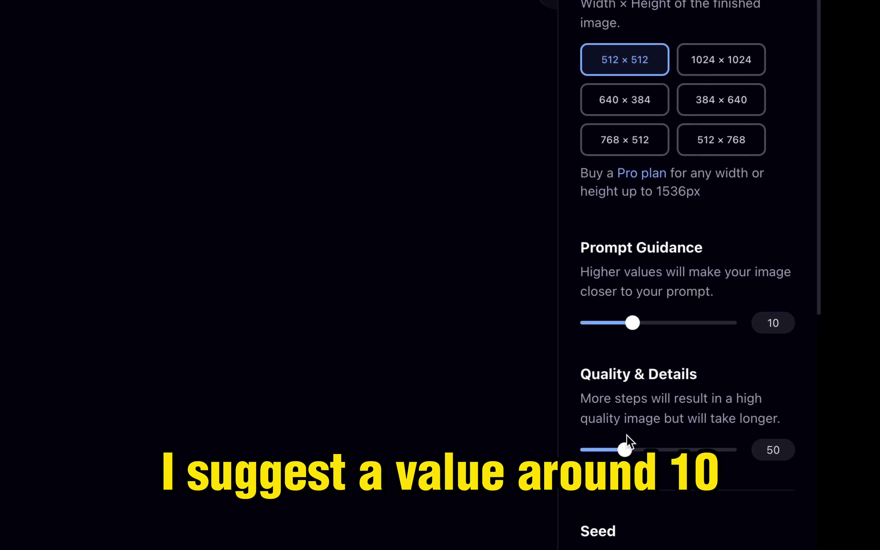
pyautogui.moveTo(624, 456)
pyautogui.mouseDown()
pyautogui.moveTo(617, 458)
pyautogui.moveTo(641, 455)
pyautogui.moveTo(650, 465)
pyautogui.moveTo(628, 470)
pyautogui.mouseUp()
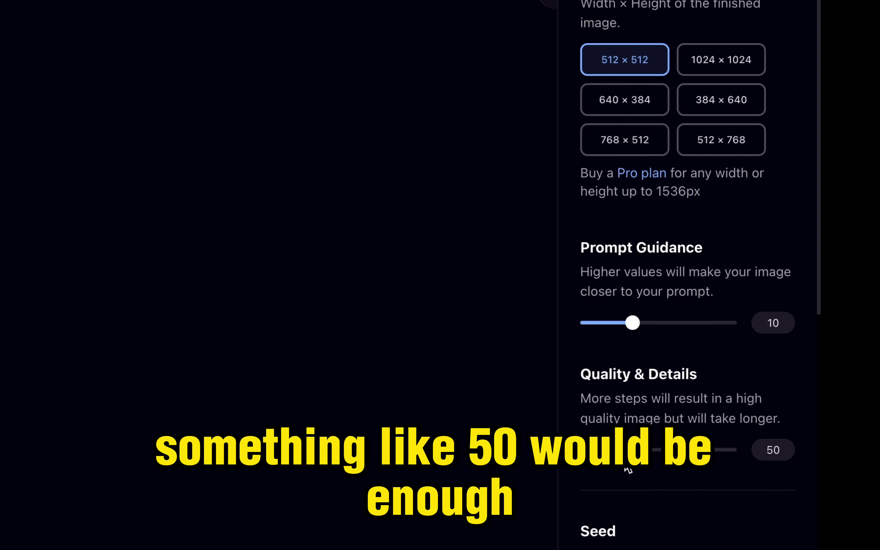
pyautogui.scroll(-5, 587, 373)
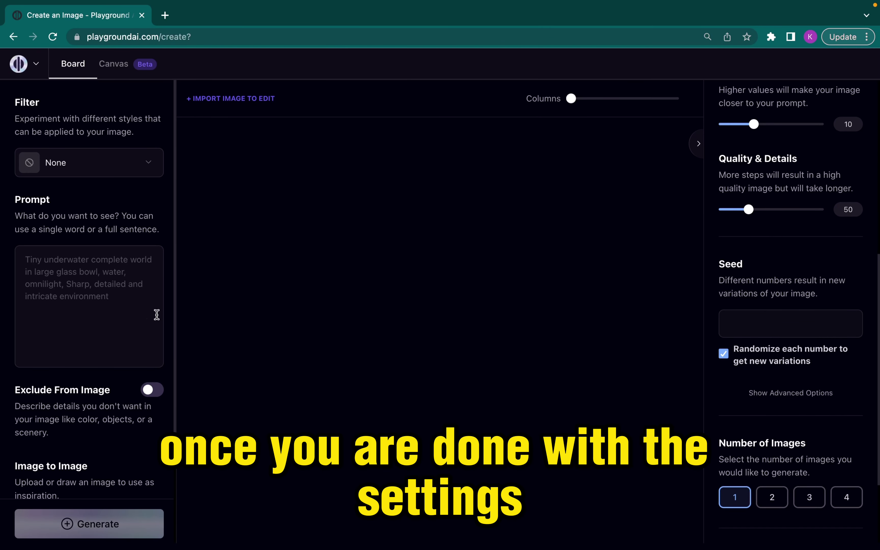
pyautogui.click(127, 262)
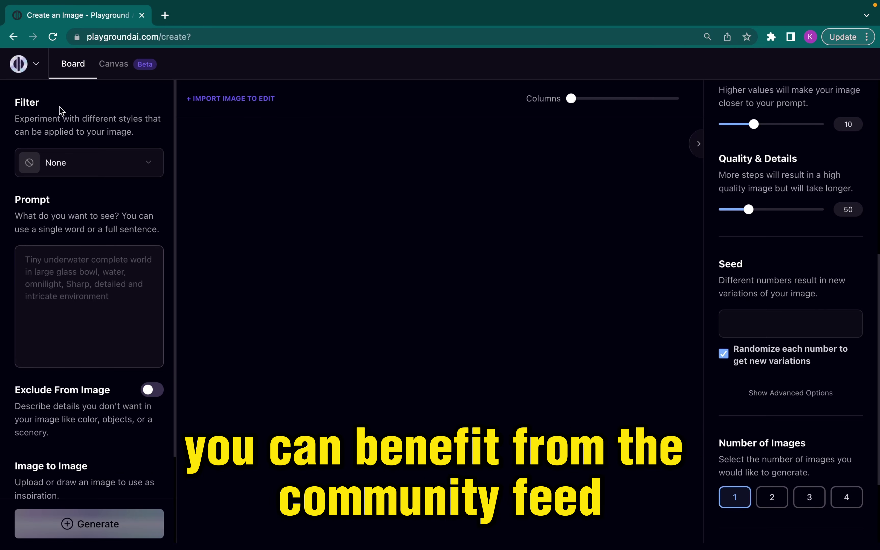
pyautogui.click(36, 64)
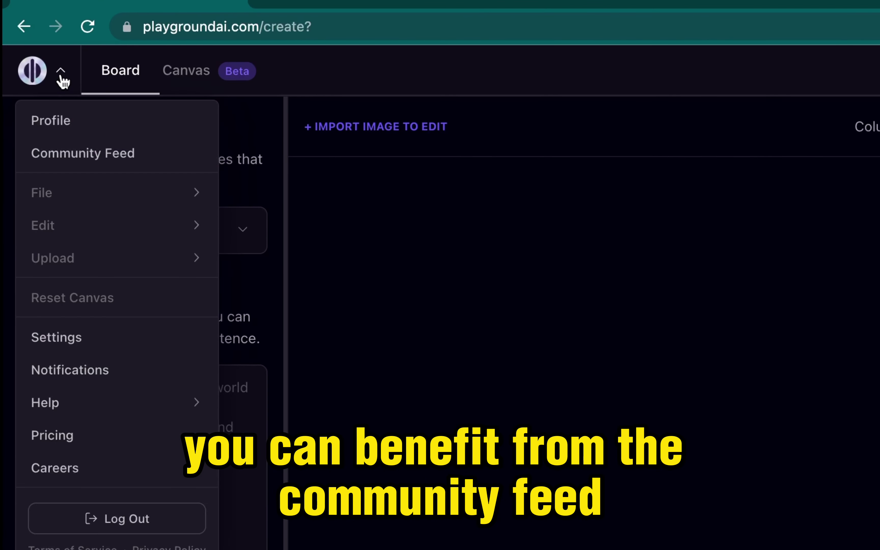
pyautogui.click(65, 154)
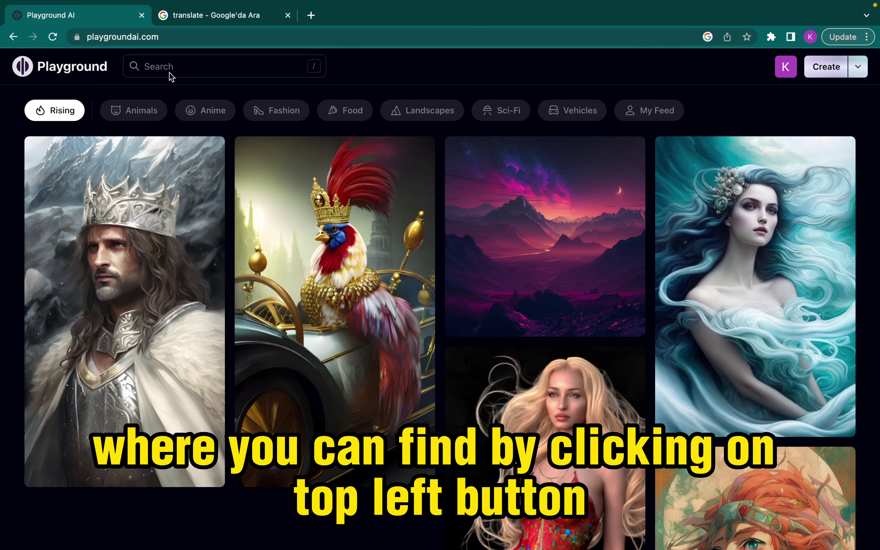
pyautogui.scroll(-10, 318, 256)
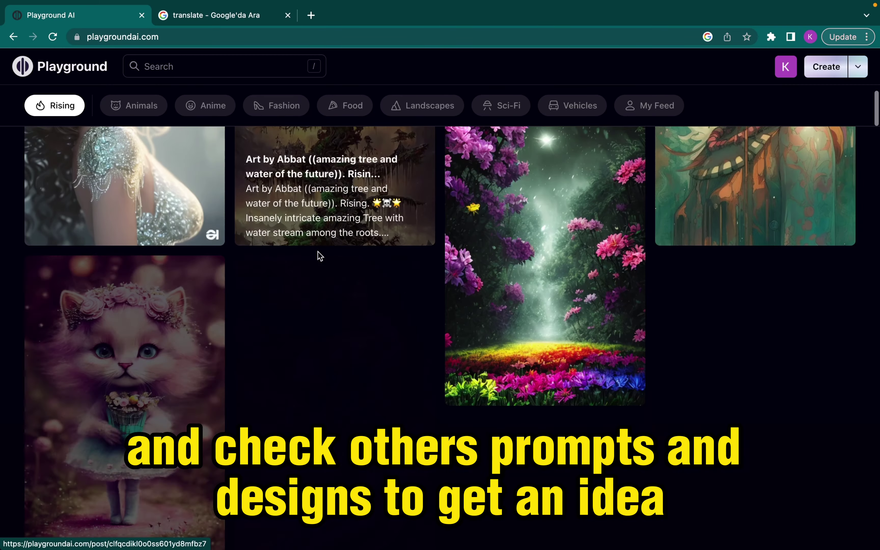
pyautogui.scroll(5, 319, 255)
pyautogui.scroll(5, 319, 256)
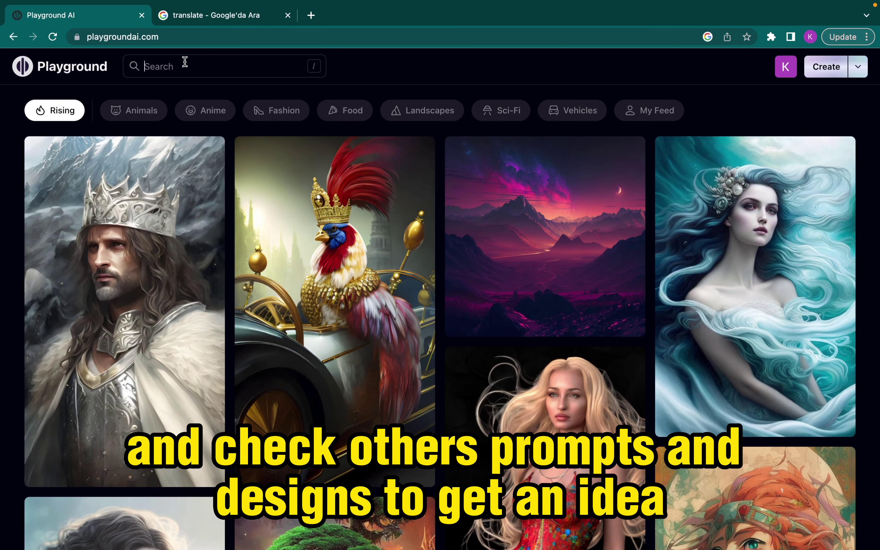
pyautogui.click(184, 62)
pyautogui.write('car')
pyautogui.press('Return')
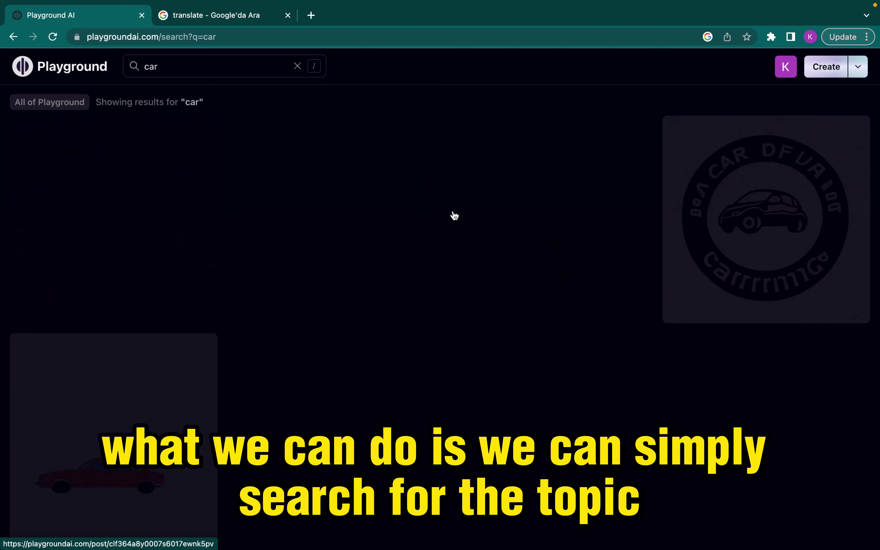
pyautogui.scroll(-5, 458, 225)
pyautogui.scroll(-3, 480, 287)
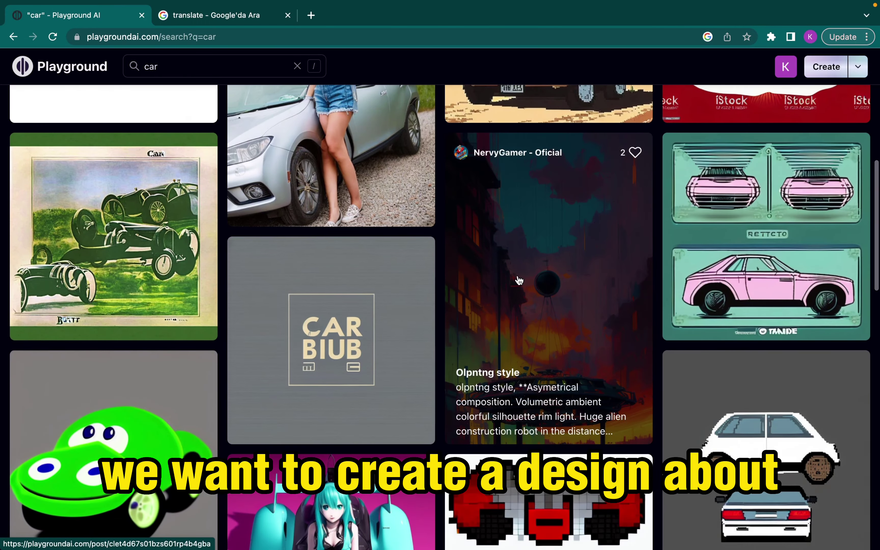
pyautogui.scroll(-10, 516, 279)
pyautogui.scroll(-9, 631, 304)
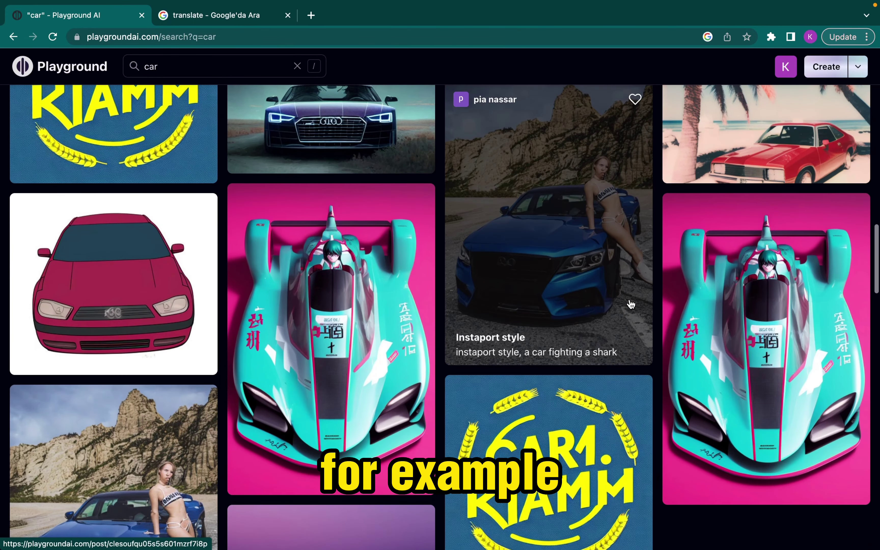
pyautogui.scroll(-20, 631, 304)
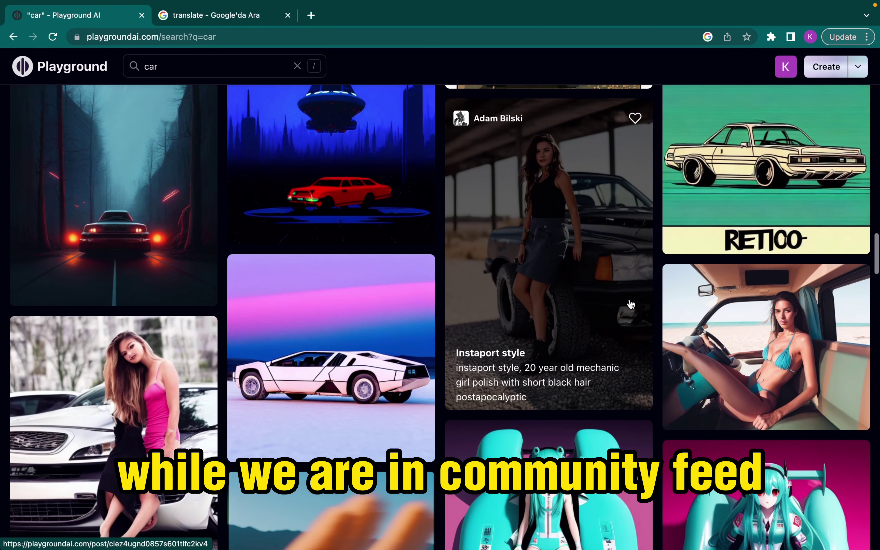
pyautogui.scroll(4, 631, 303)
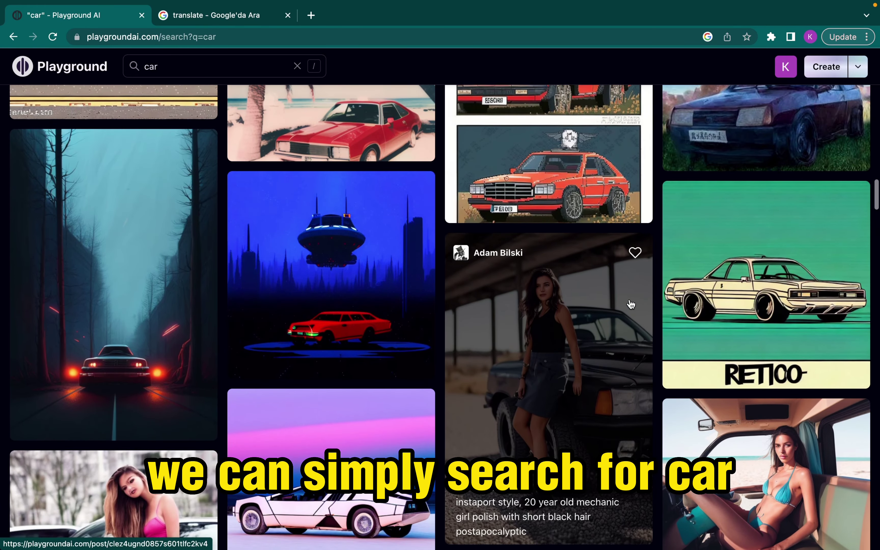
pyautogui.scroll(-20, 631, 303)
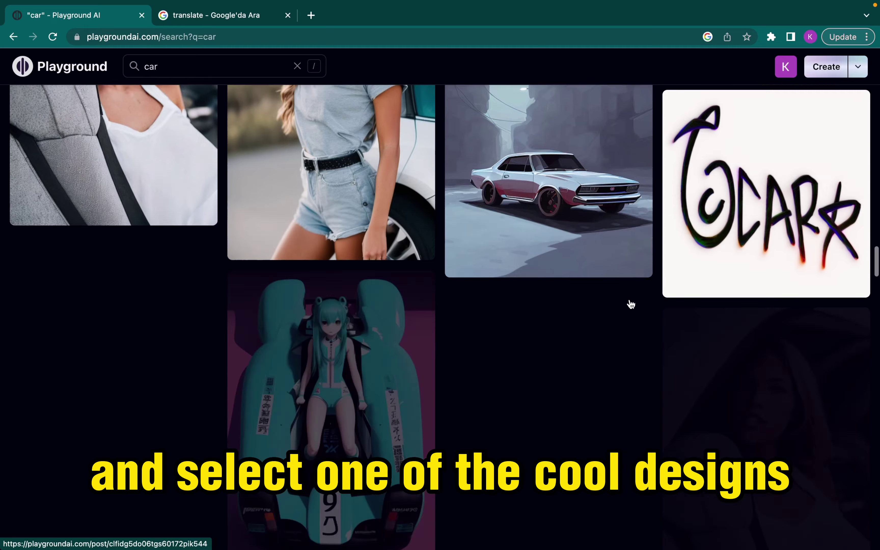
pyautogui.scroll(-7, 631, 304)
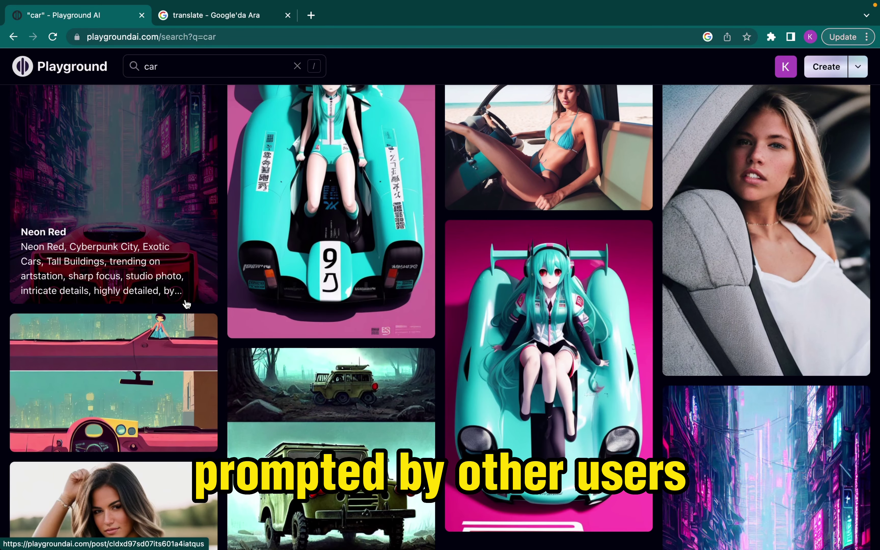
# Paste the copied Neon Red community prompt into a new creation and change 'Red' to 'Blue'
pyautogui.click(176, 296)
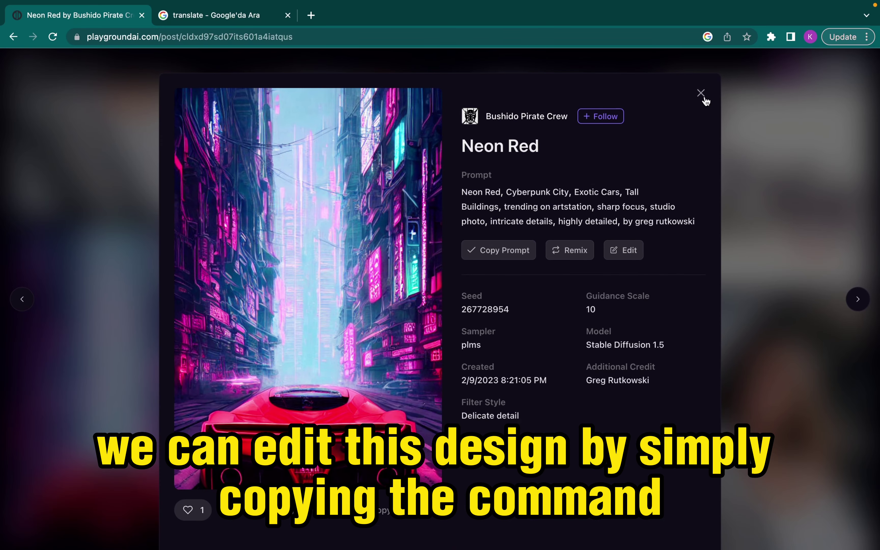
pyautogui.click(700, 93)
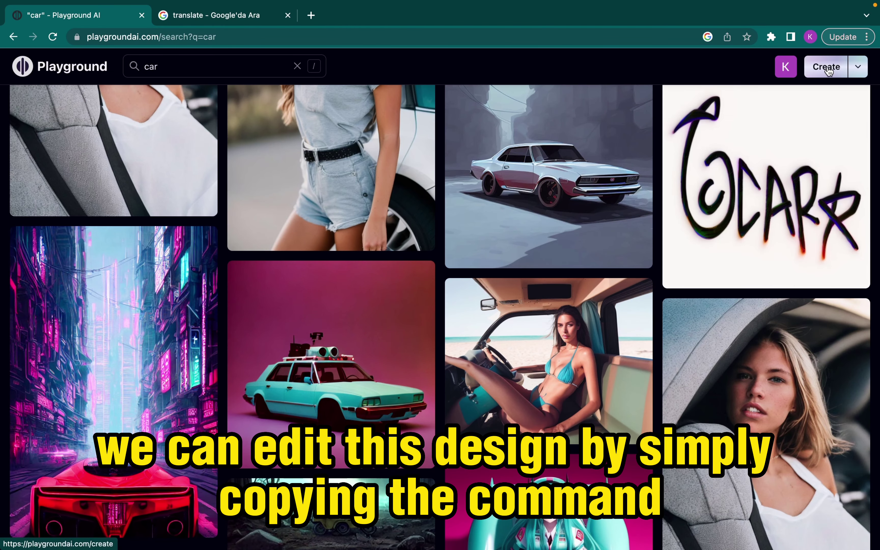
pyautogui.click(825, 66)
pyautogui.write('Neon Red, Cyberpunk City, Exotic Cars, Tall Buildings, trending on artstation, sharp focus, studio photo, intricate details, highly detailed, by greg rutkowski')
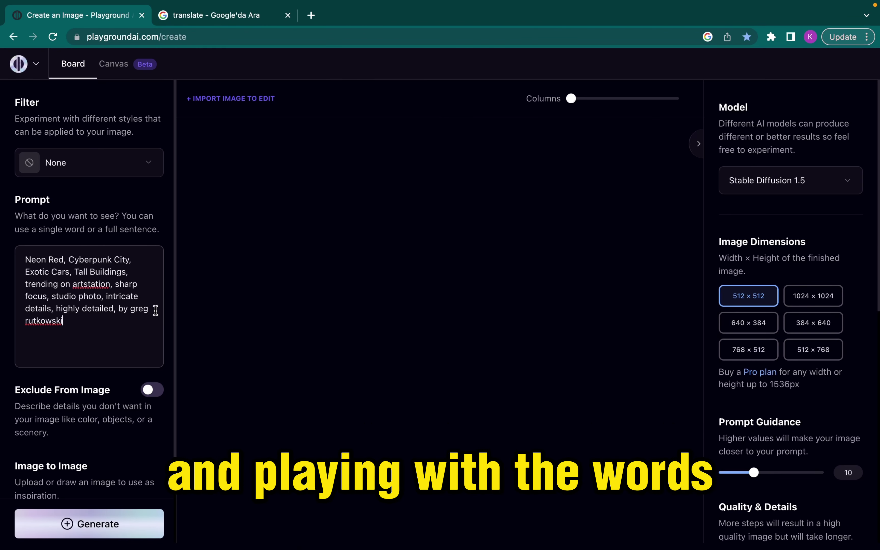
pyautogui.doubleClick(53, 255)
pyautogui.write('blue')
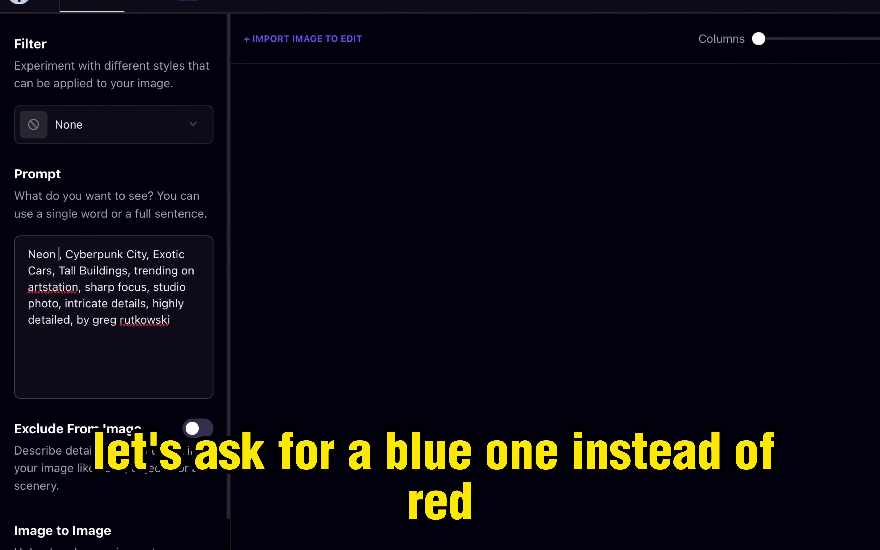
pyautogui.write('Blue')
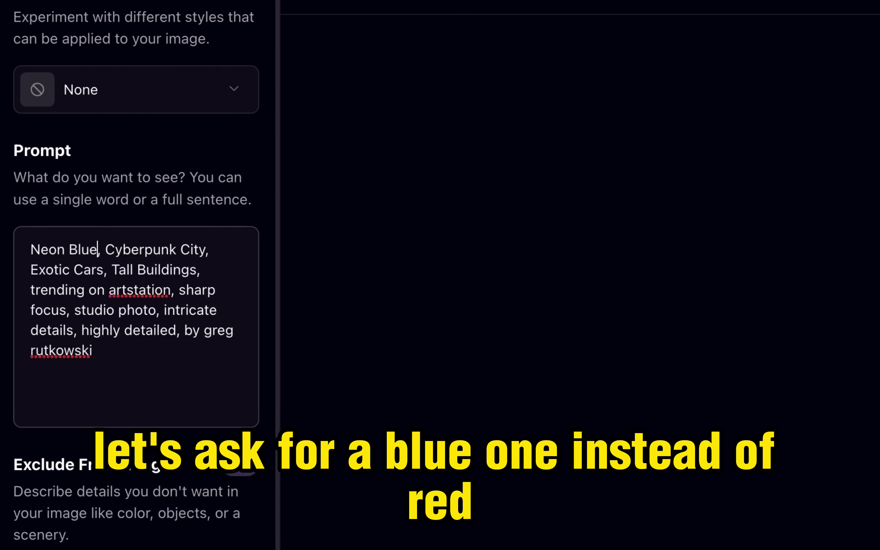
# Generate the neon-blue cyberpunk car image and upscale it four times
pyautogui.click(102, 495)
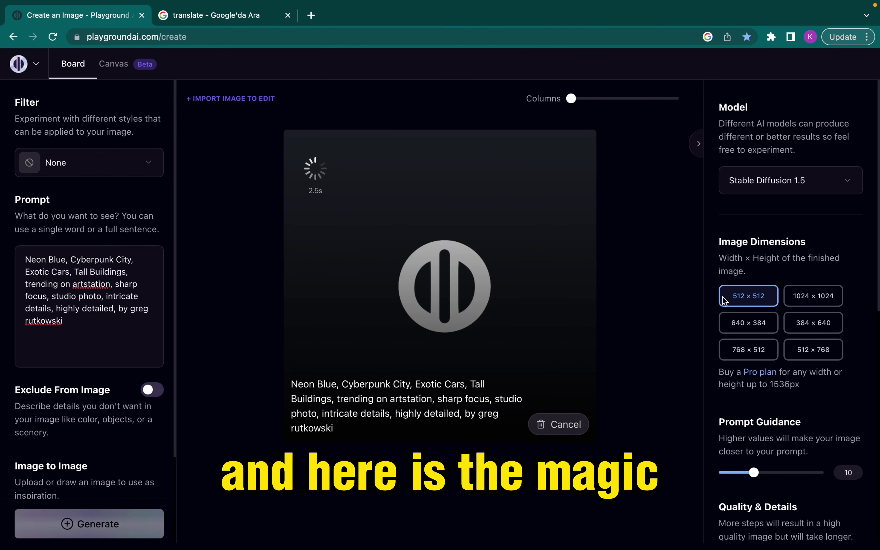
pyautogui.scroll(-3, 756, 307)
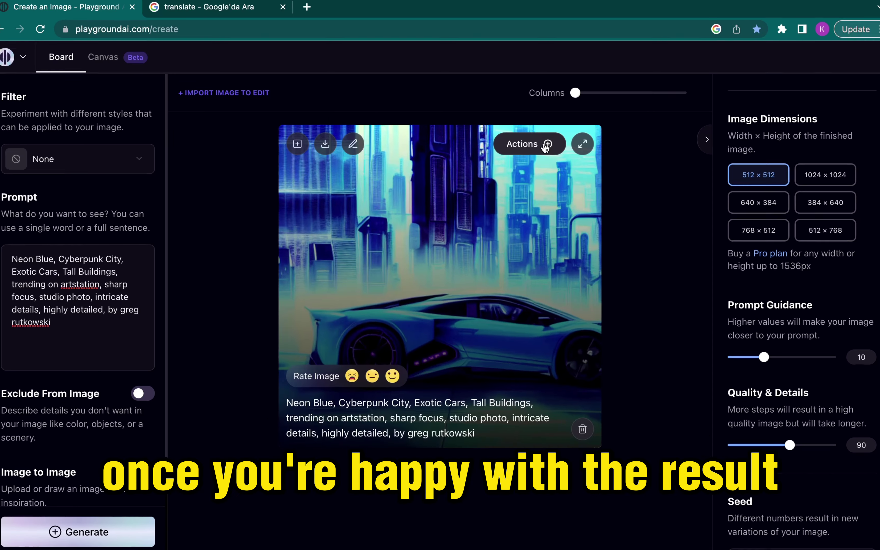
pyautogui.click(544, 147)
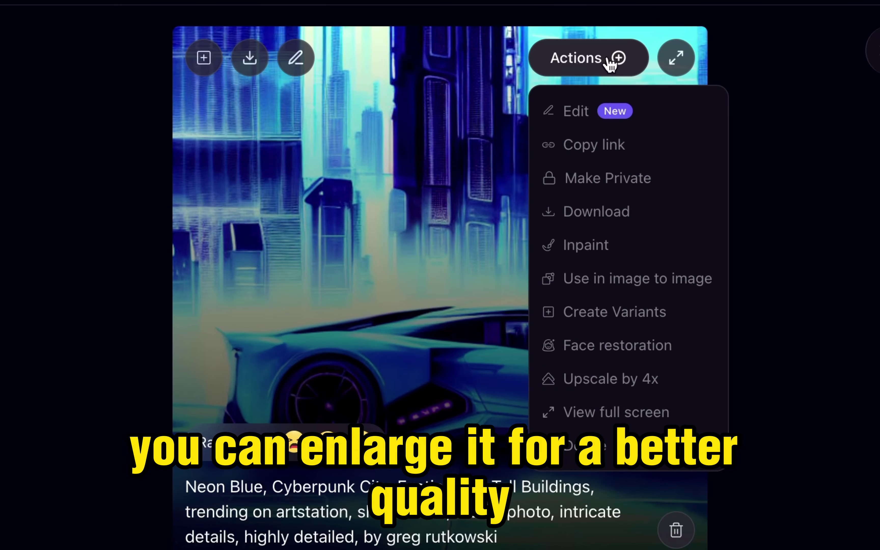
pyautogui.click(591, 378)
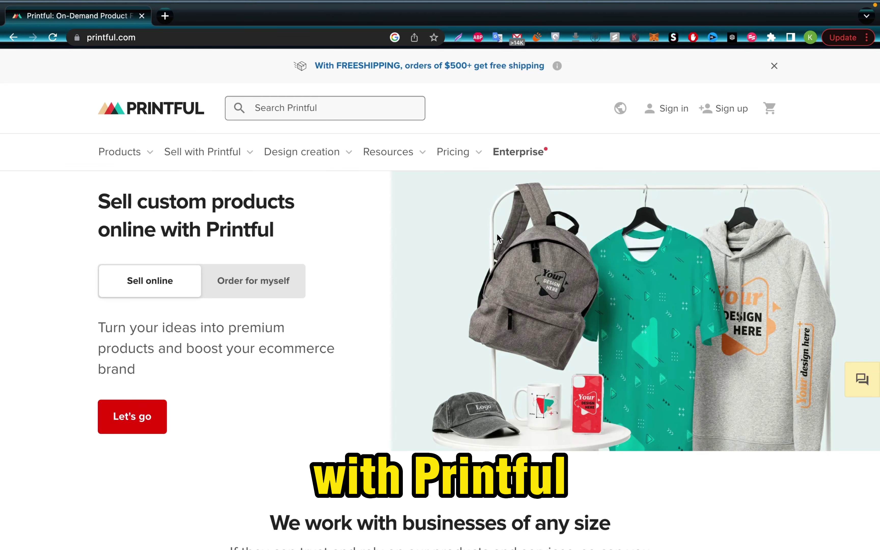
pyautogui.scroll(-15, 499, 238)
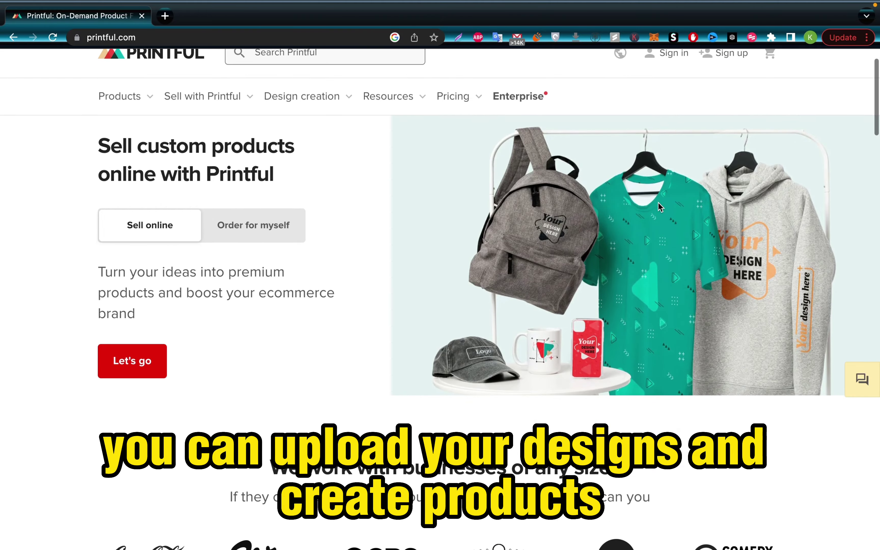
pyautogui.scroll(-10, 658, 204)
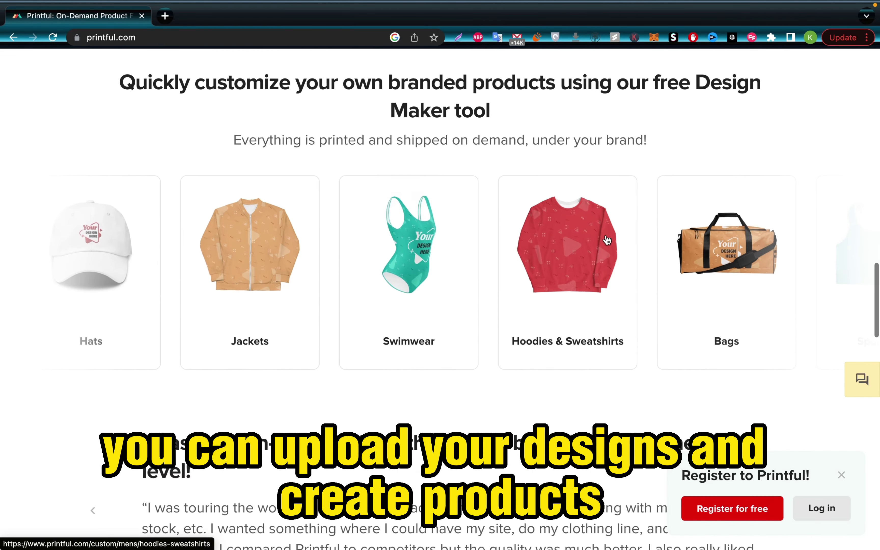
pyautogui.scroll(-15, 836, 265)
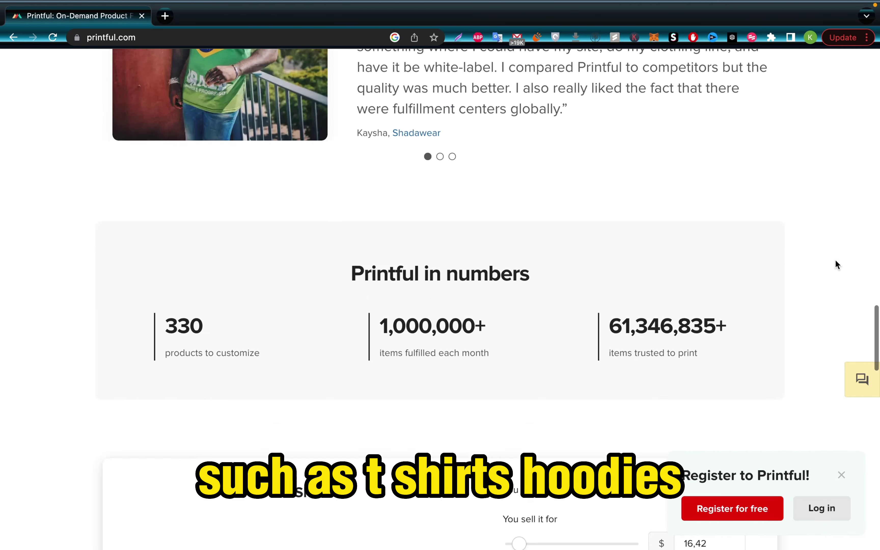
pyautogui.click(468, 244)
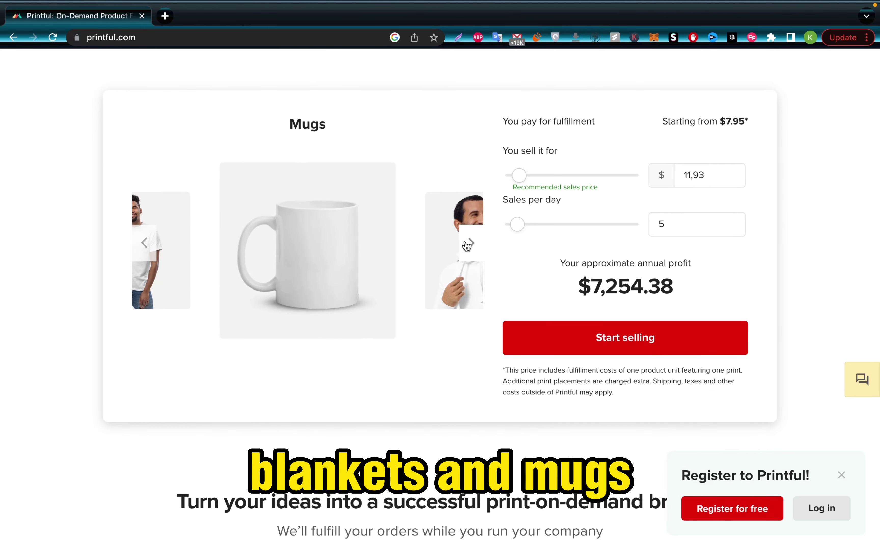
pyautogui.click(469, 243)
pyautogui.click(469, 244)
pyautogui.click(468, 243)
pyautogui.click(469, 244)
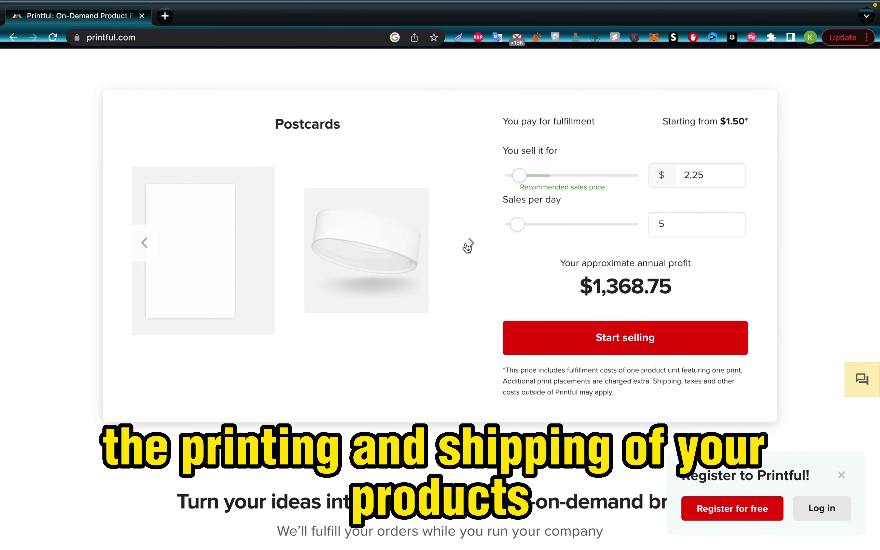
pyautogui.click(469, 244)
pyautogui.click(469, 244)
pyautogui.click(469, 245)
pyautogui.click(468, 245)
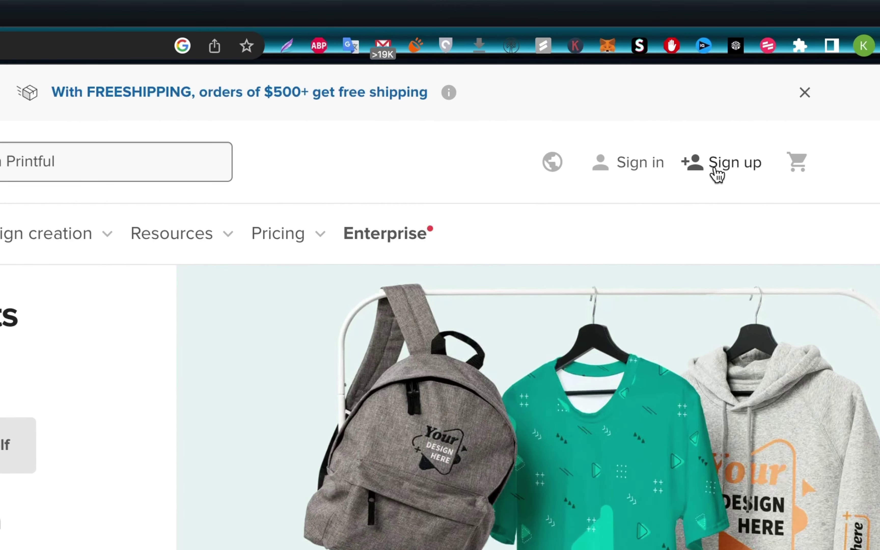
# Register on Printful, choose Etsy as the store platform, and open the Unisex Heavy Blend Hoodie page
pyautogui.click(717, 168)
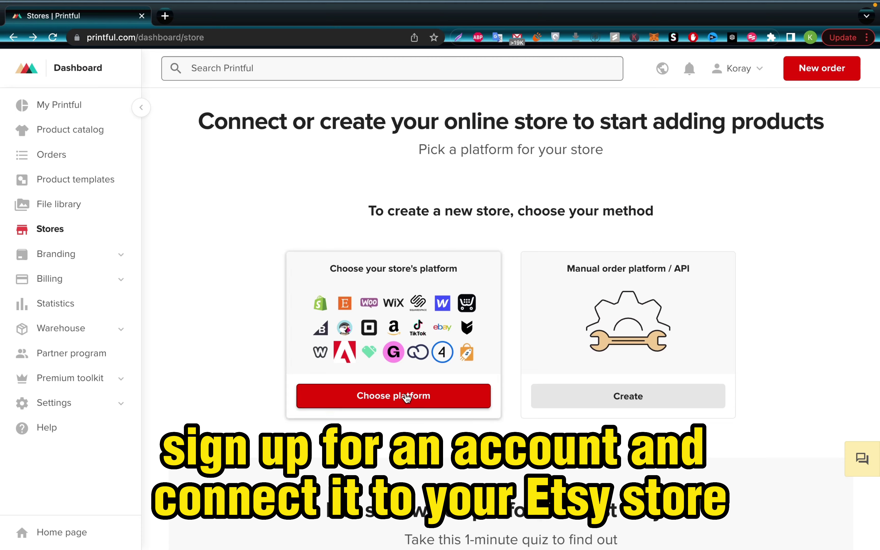
pyautogui.click(392, 396)
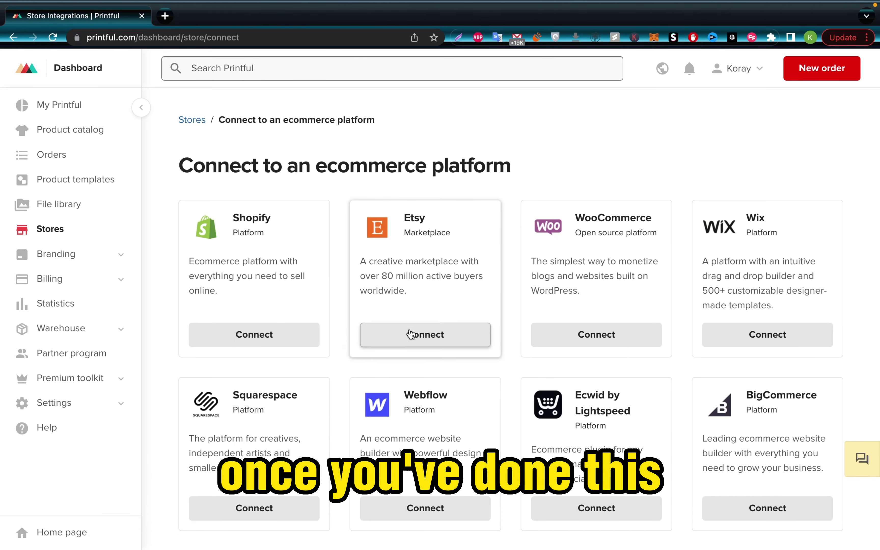
pyautogui.click(404, 341)
pyautogui.scroll(-10, 469, 333)
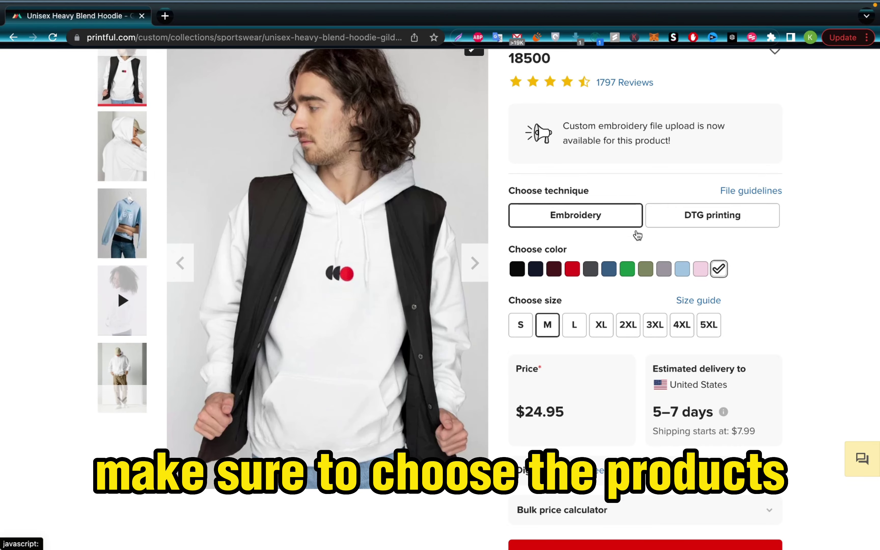
pyautogui.scroll(-3, 637, 235)
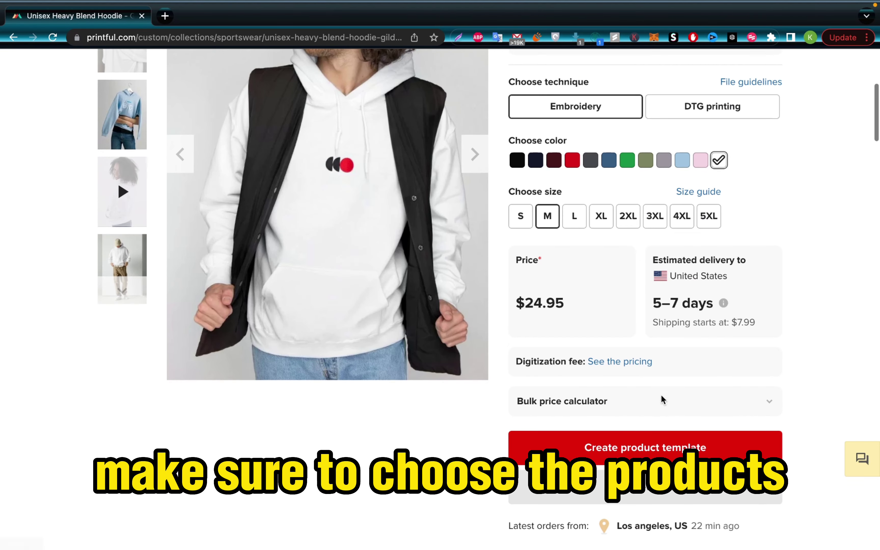
# Start a hoodie product template and apply the neon-blue cyberpunk car file from the library
pyautogui.click(636, 445)
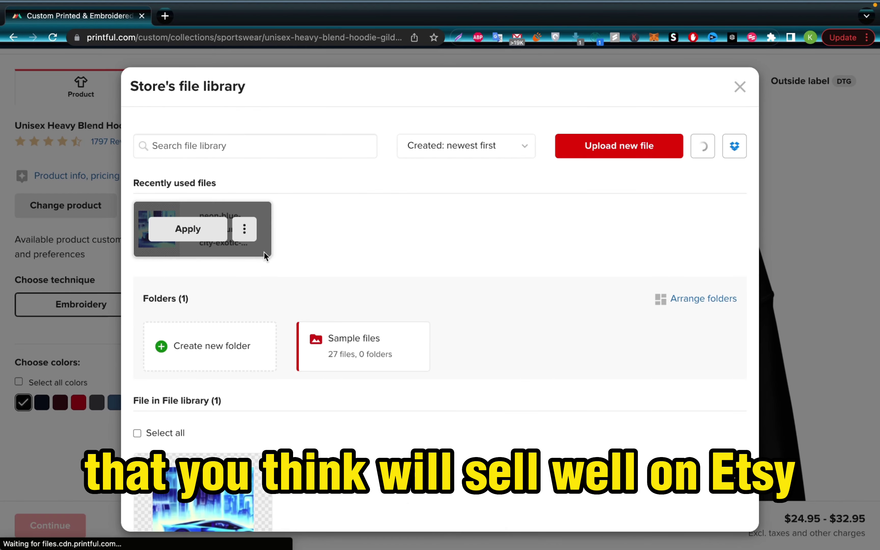
pyautogui.scroll(-3, 197, 347)
pyautogui.scroll(3, 215, 382)
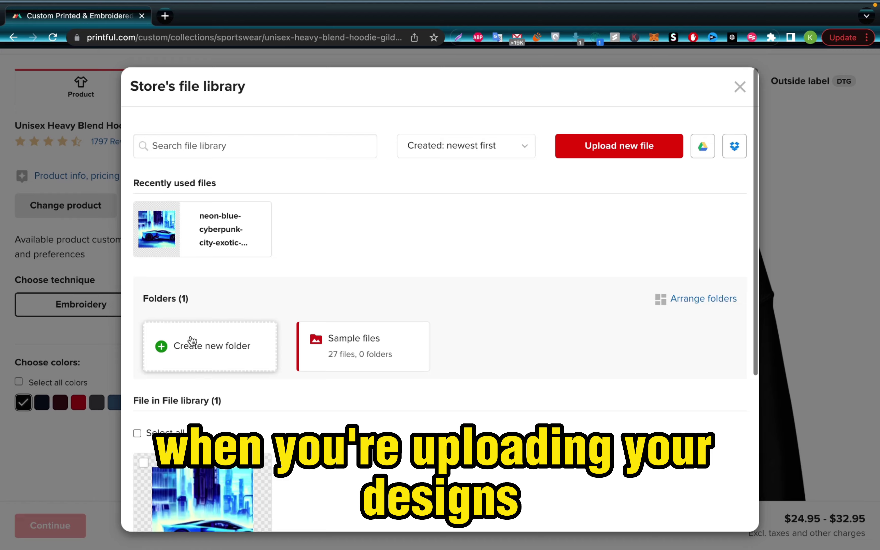
pyautogui.click(174, 228)
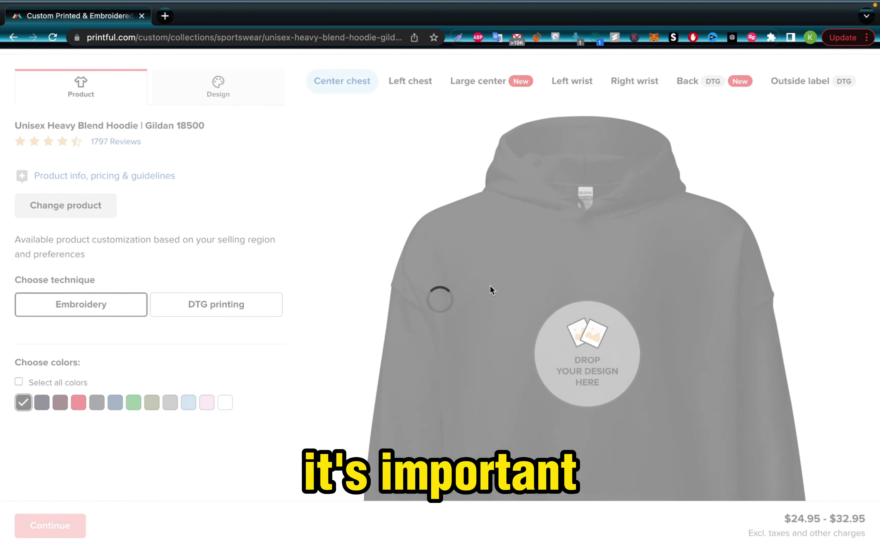